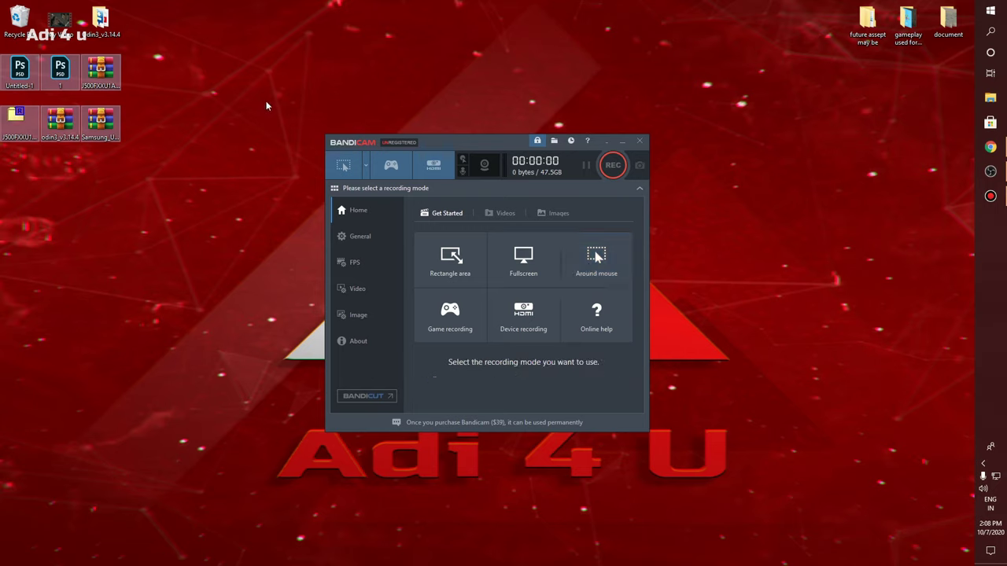
- Close Bandicam and switch to Chrome, replacing the old screen recording software page with a blank new tab
left_click(575, 275)
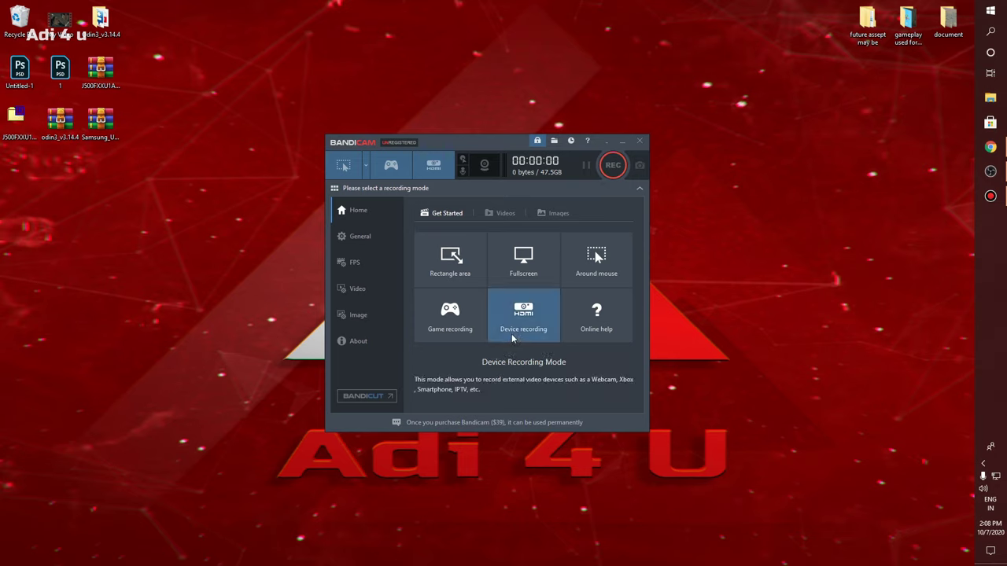
left_click(639, 143)
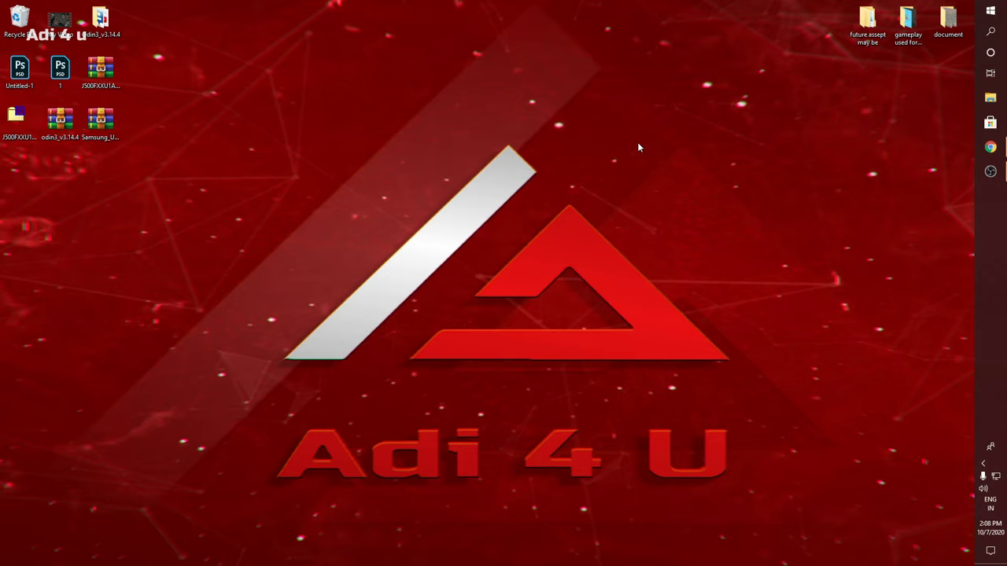
left_click(990, 147)
left_click(141, 8)
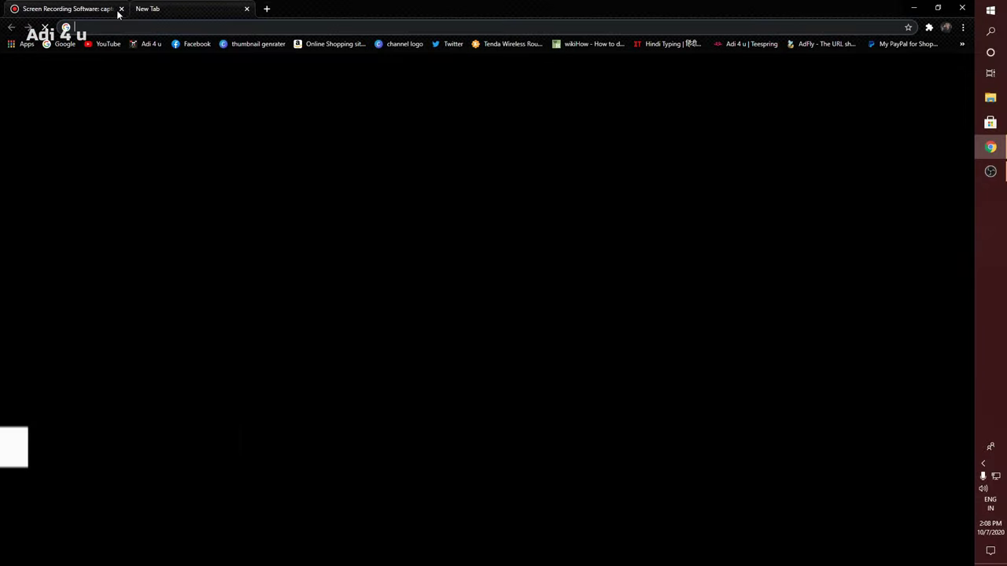
left_click(118, 12)
left_click(121, 11)
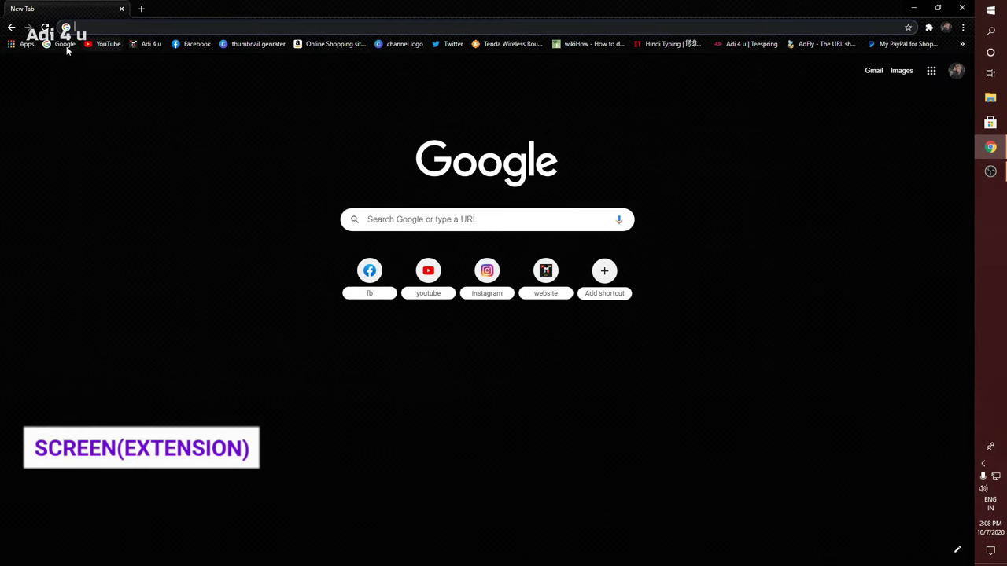
- Open the bookmarked Screen Recorder page in the Chrome Web Store and add the extension to Chrome
left_click(961, 45)
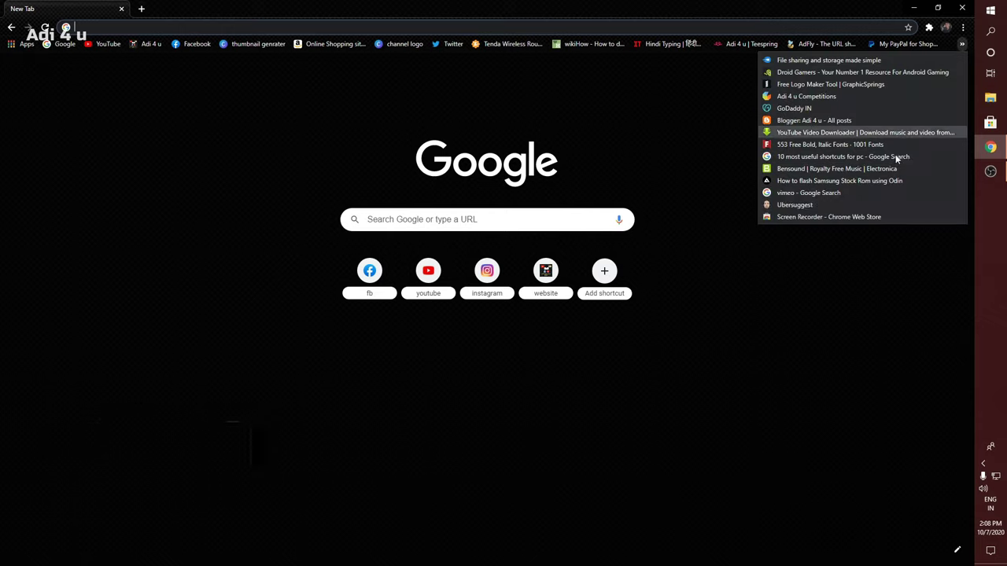
left_click(825, 217)
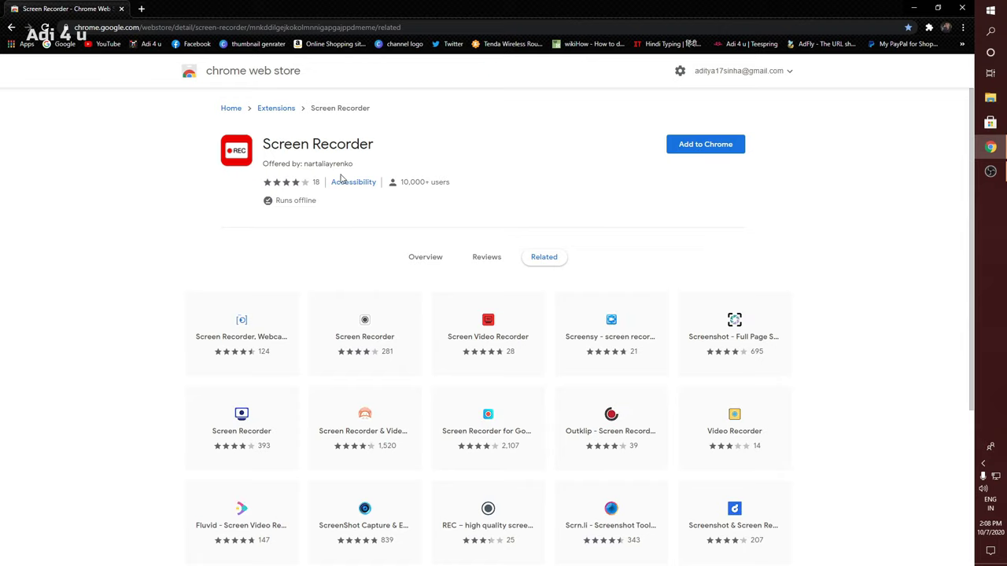
left_click(724, 152)
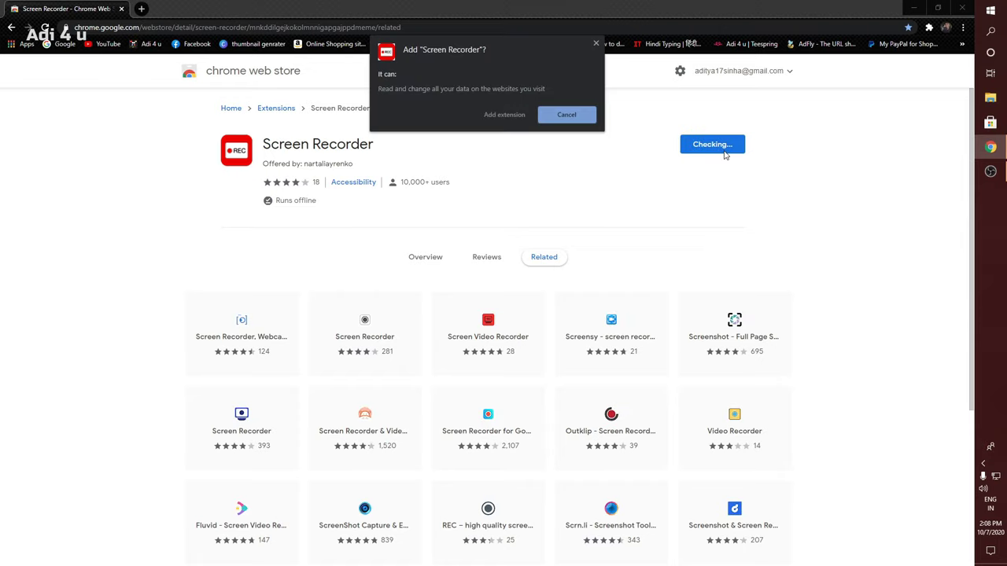
left_click(501, 115)
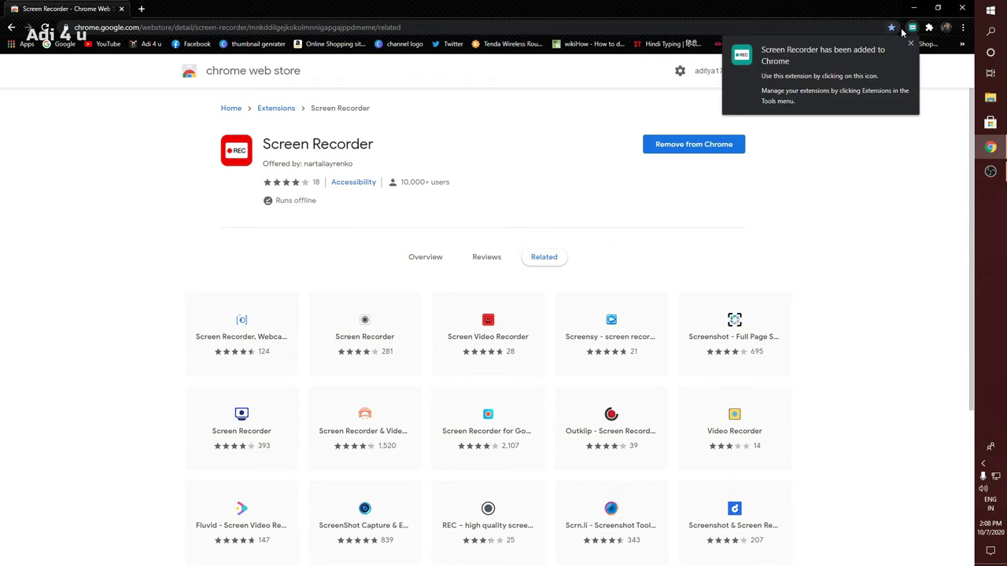
- Open the Screen Recorder extension and start recording the entire screen without audio, hiding the sharing notice
left_click(911, 27)
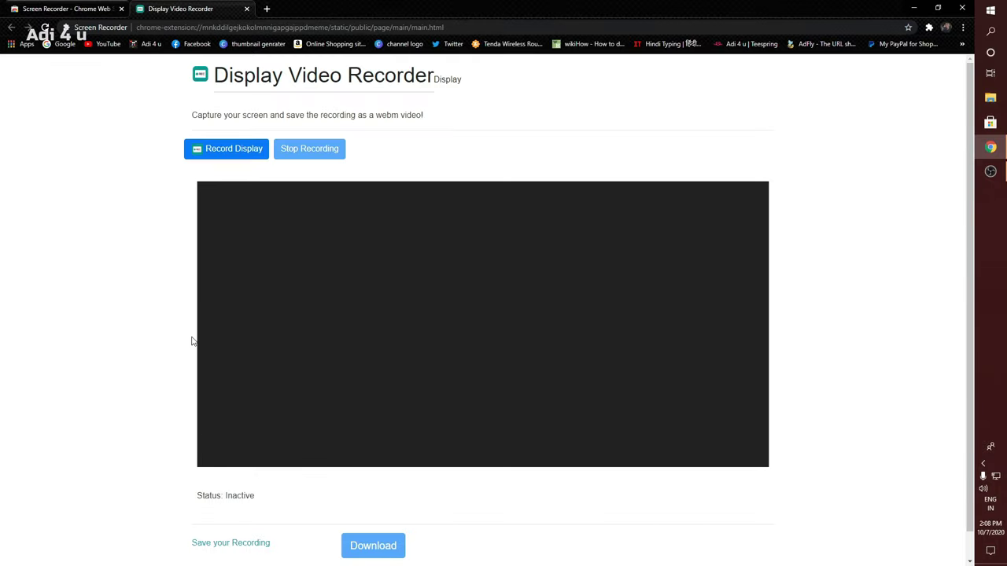
left_click(227, 156)
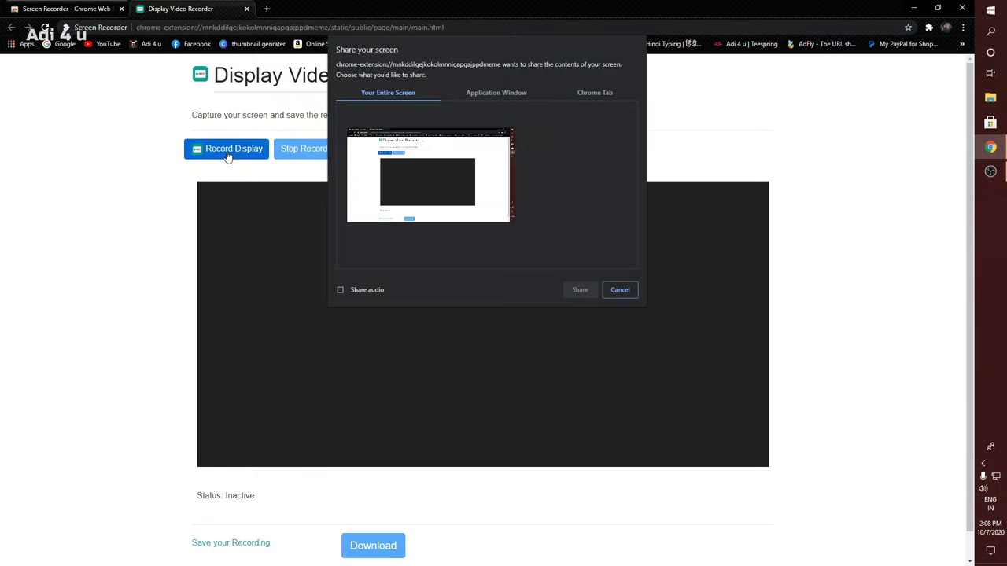
left_click(502, 92)
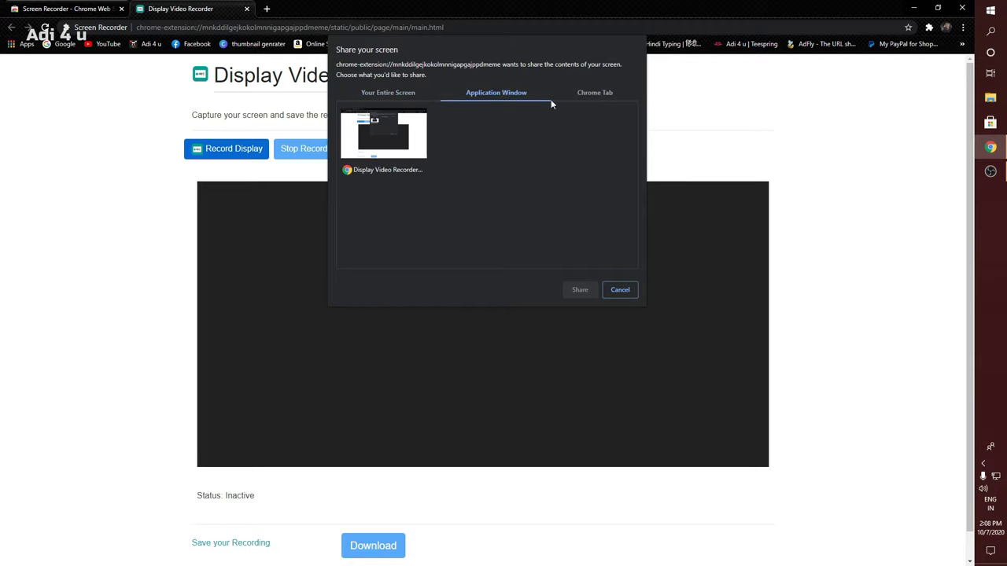
left_click(396, 94)
left_click(448, 178)
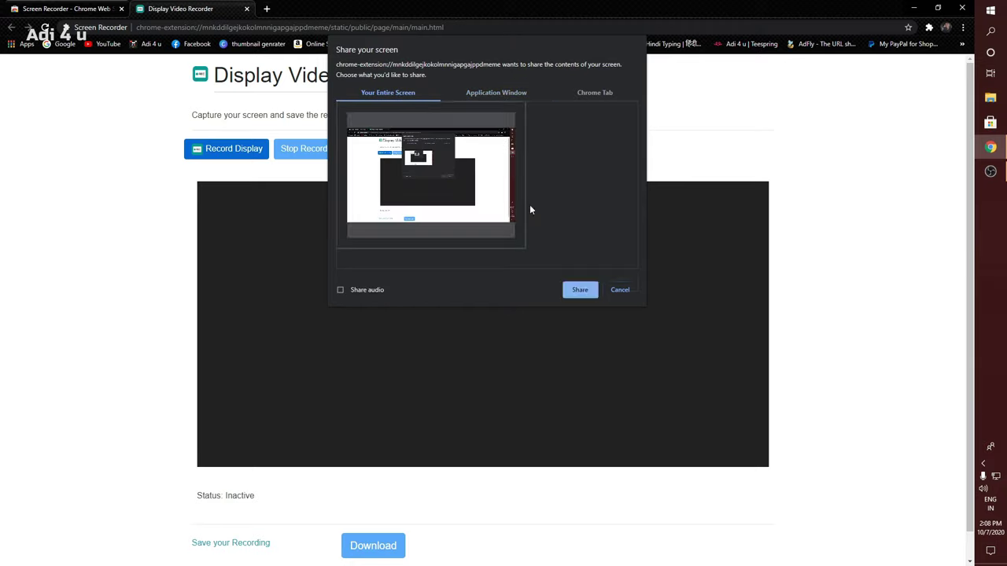
left_click(568, 292)
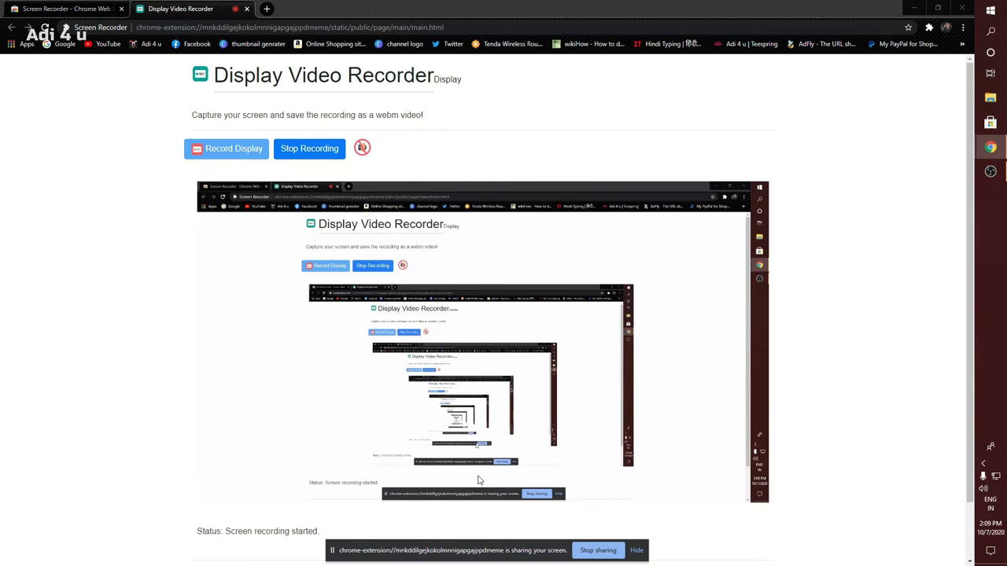
left_click(636, 550)
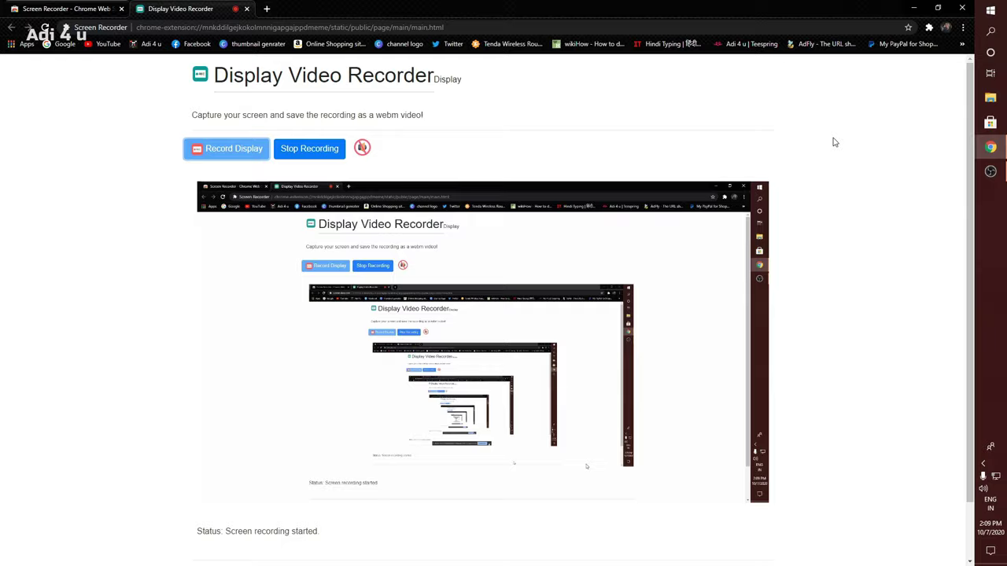
- Show the desktop briefly while recording, return to the Display Video Recorder page and stop the recording
left_click(911, 10)
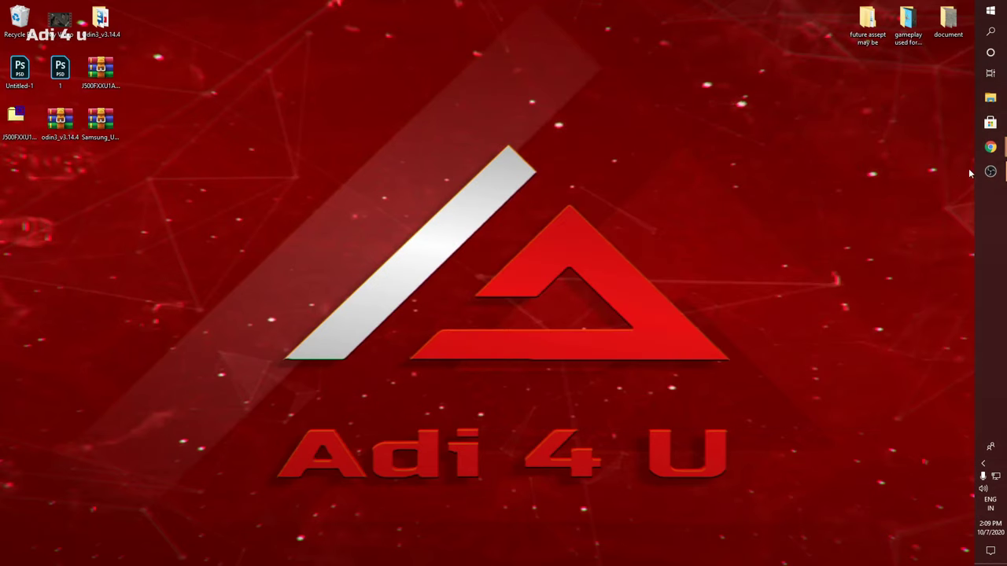
mouse_move(988, 176)
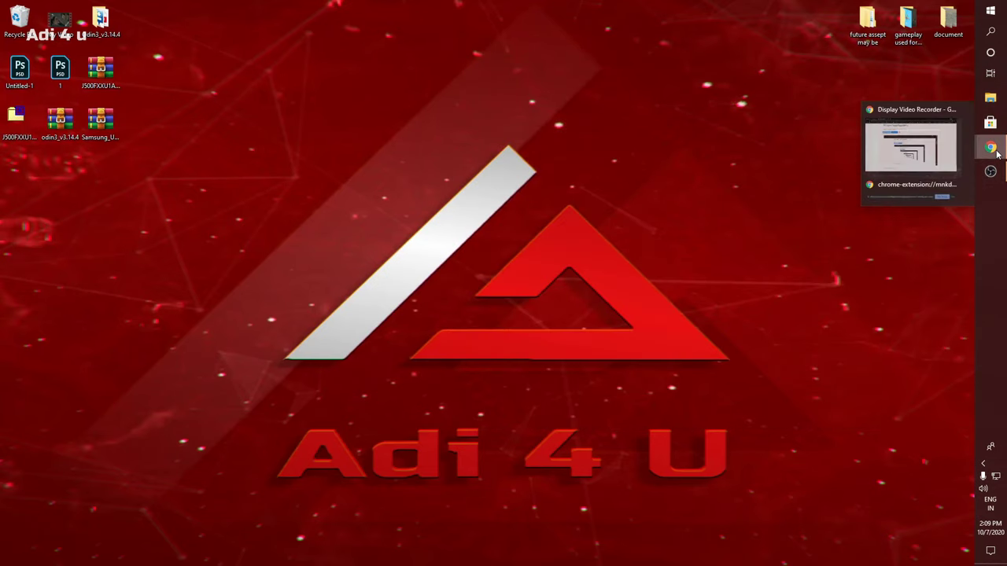
left_click(990, 146)
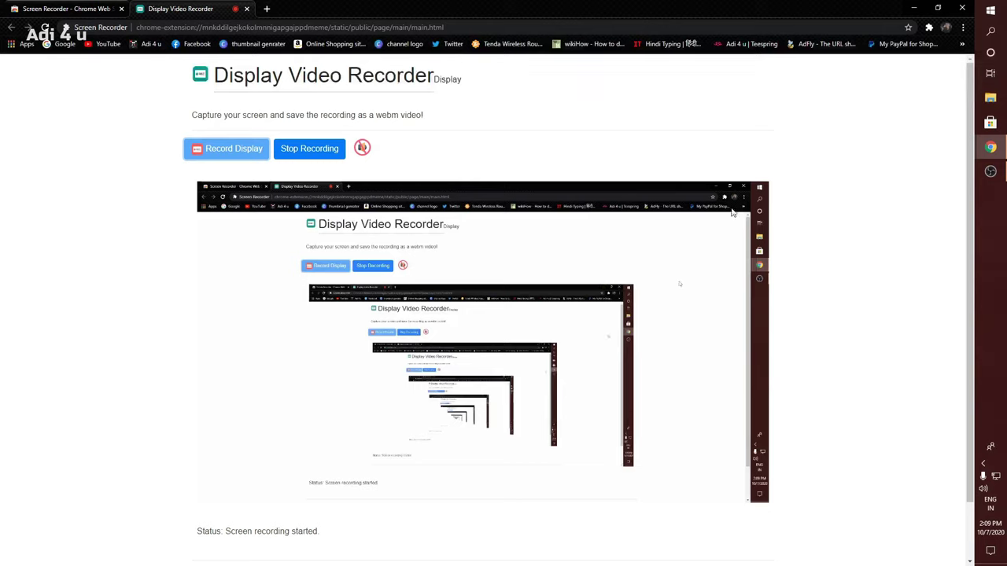
left_click(310, 149)
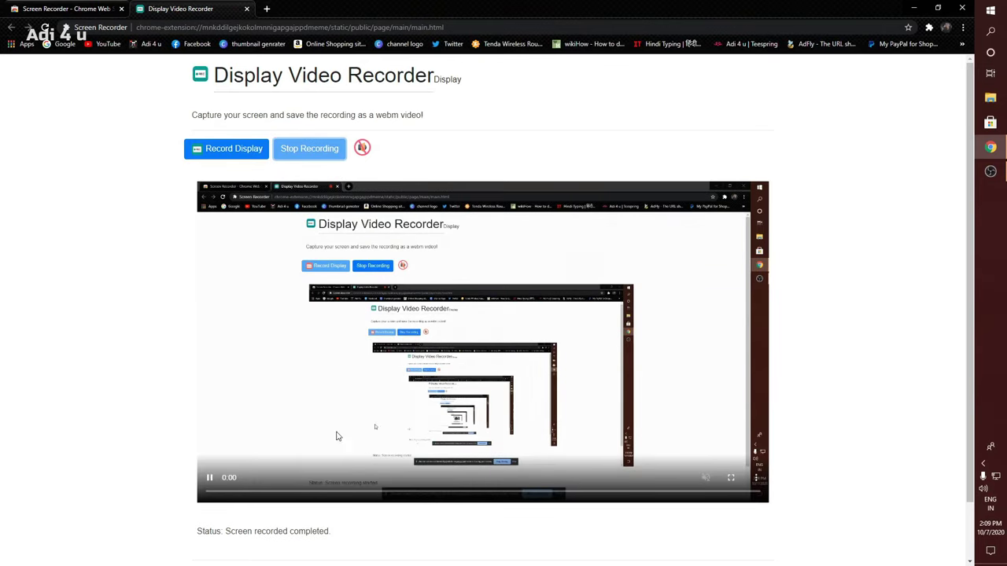
- Close the Display Video Recorder page without downloading the recording, and minimize Chrome
scroll(393, 412, "down", 1)
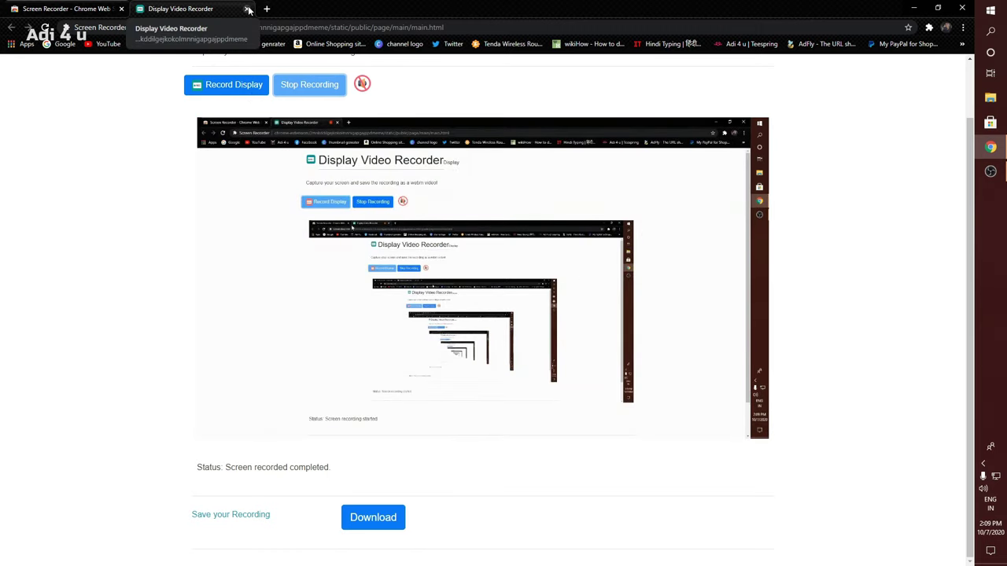
left_click(248, 8)
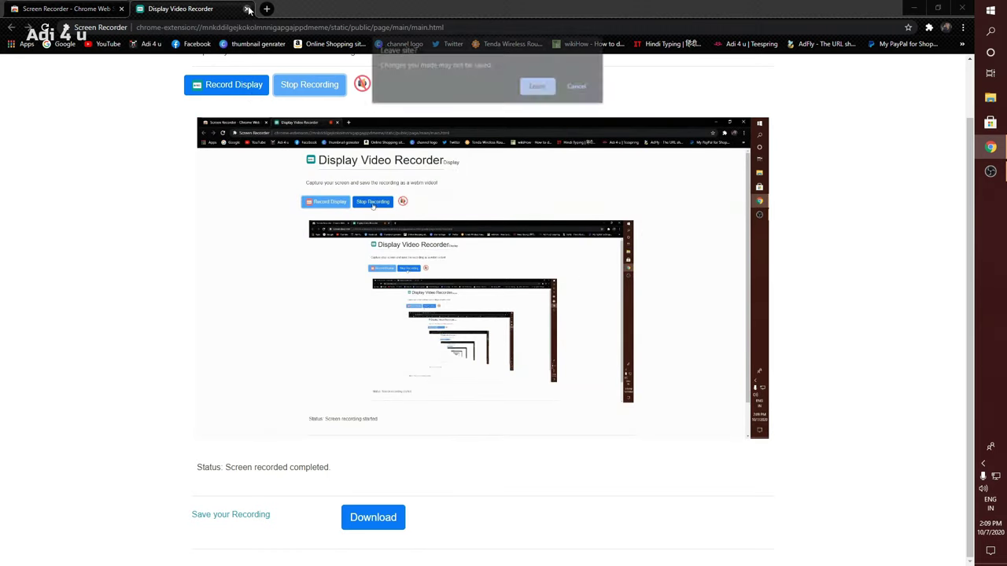
left_click(549, 88)
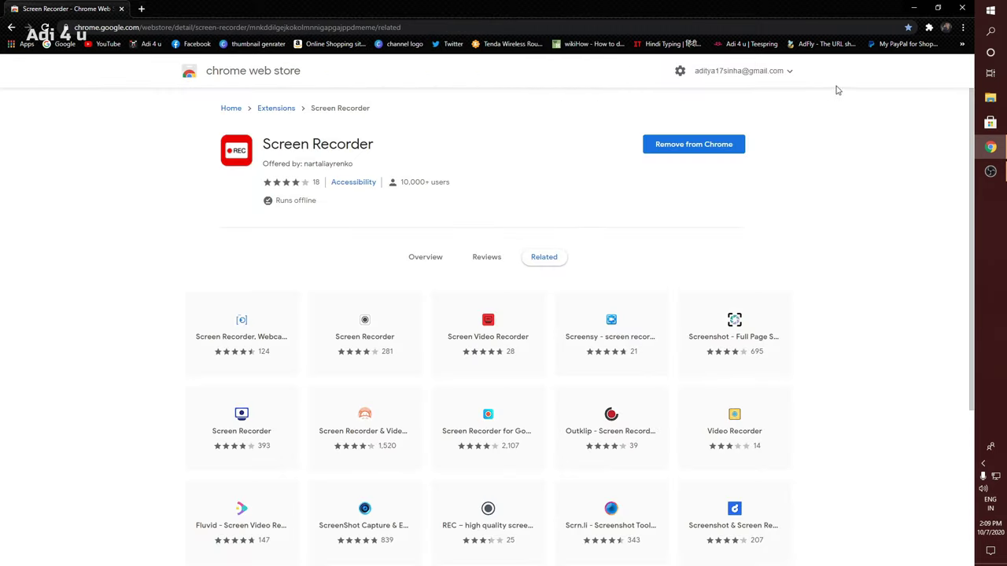
left_click(916, 8)
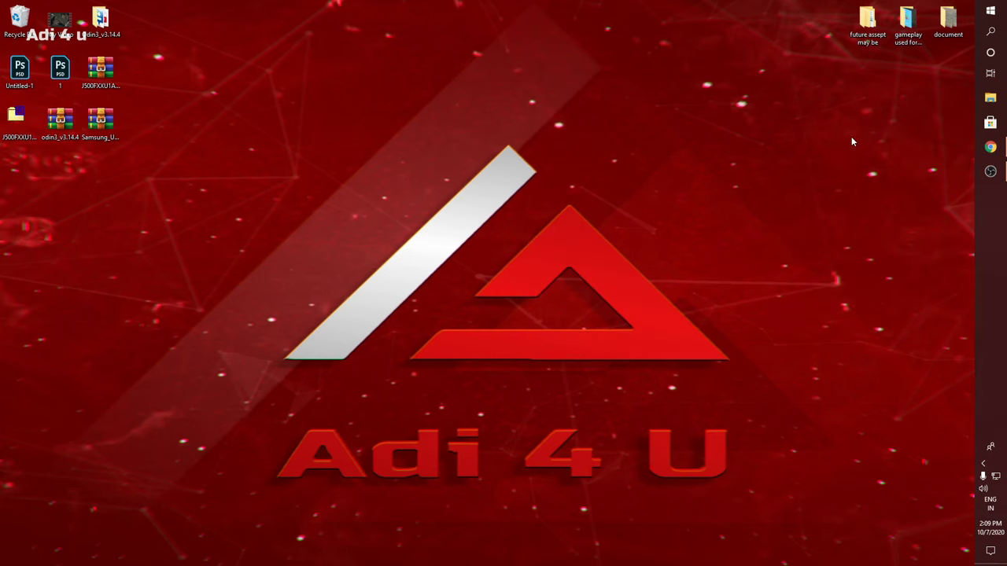
- Open Google in a new Chrome tab and search for "screen rec"
left_click(990, 147)
left_click(140, 8)
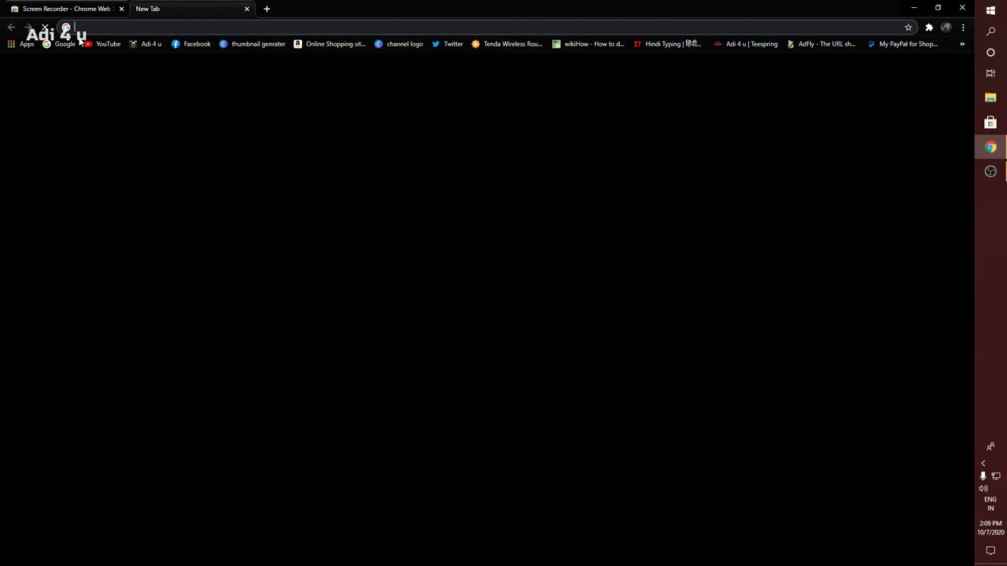
left_click(69, 45)
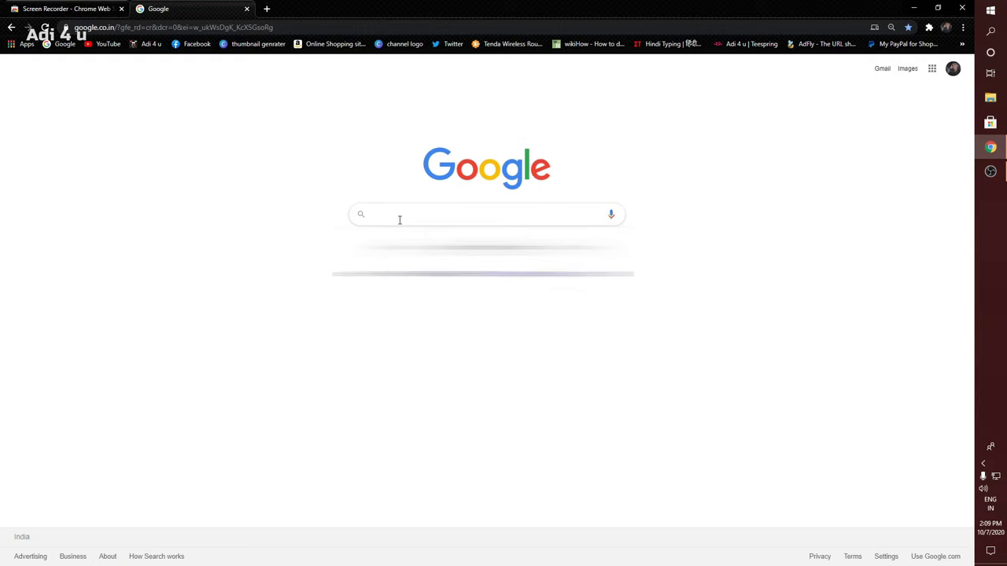
type("cr")
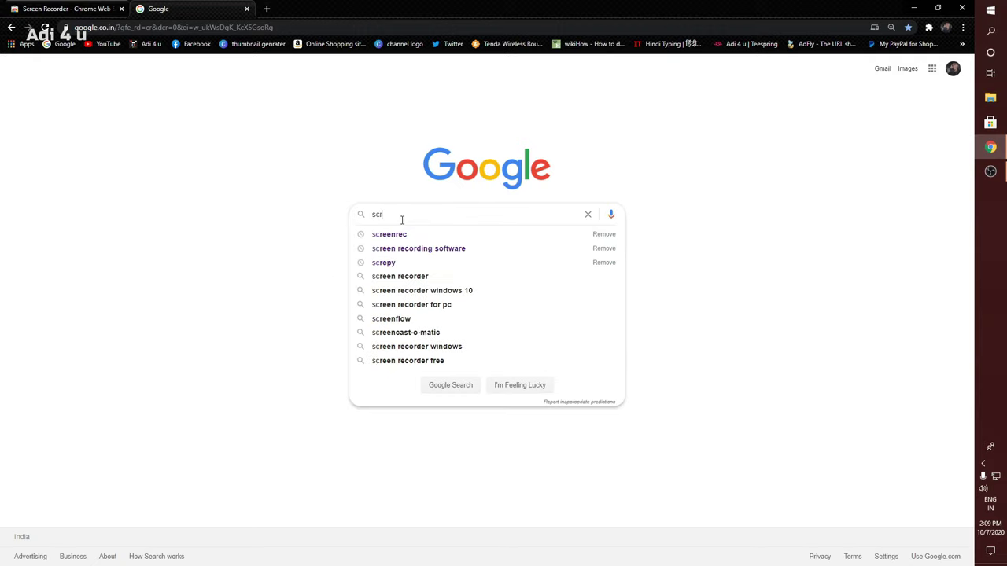
type("een rec")
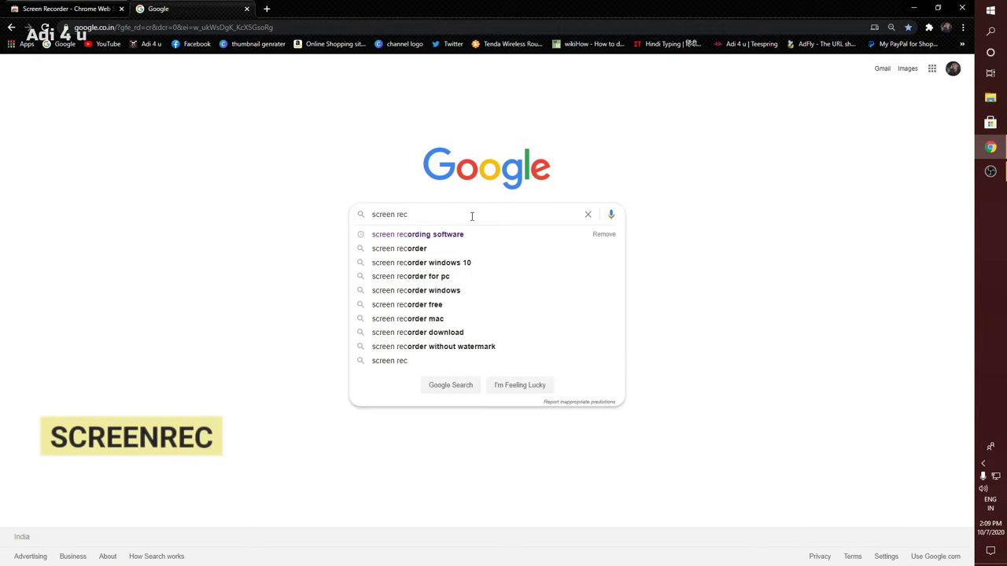
key("Return")
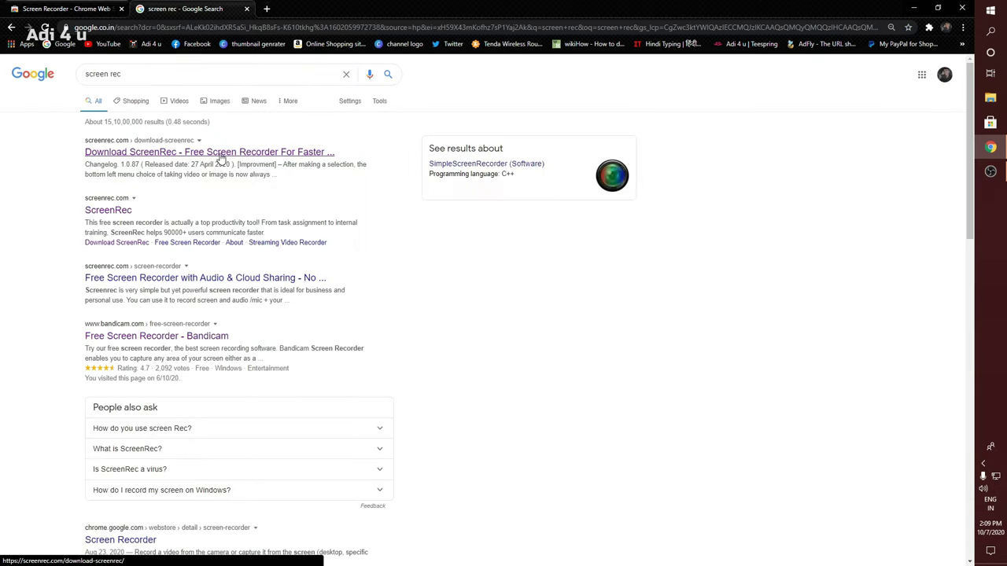
- Open the Download ScreenRec result and request the free Windows version, minimizing Chrome when finished
left_click(221, 157)
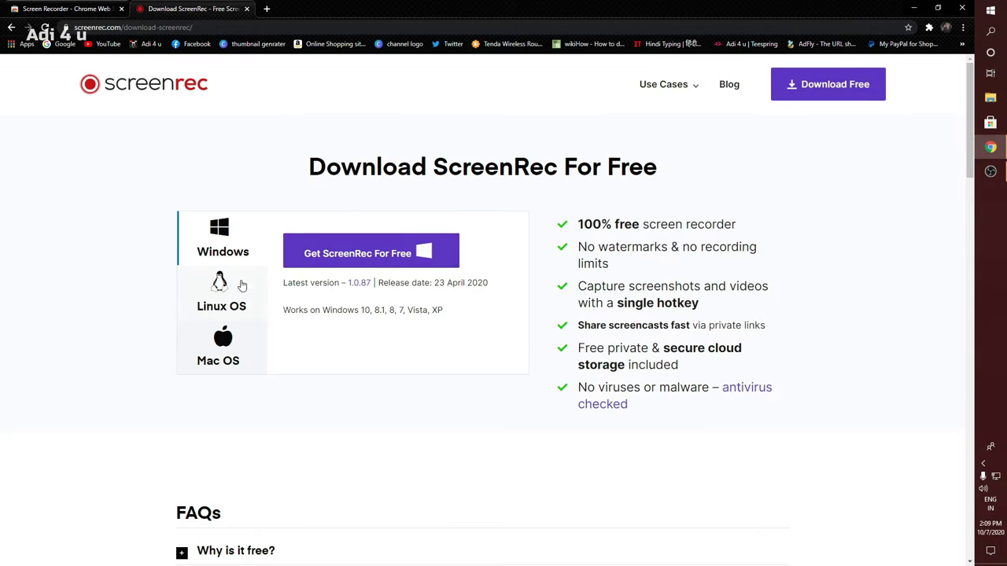
left_click(393, 247)
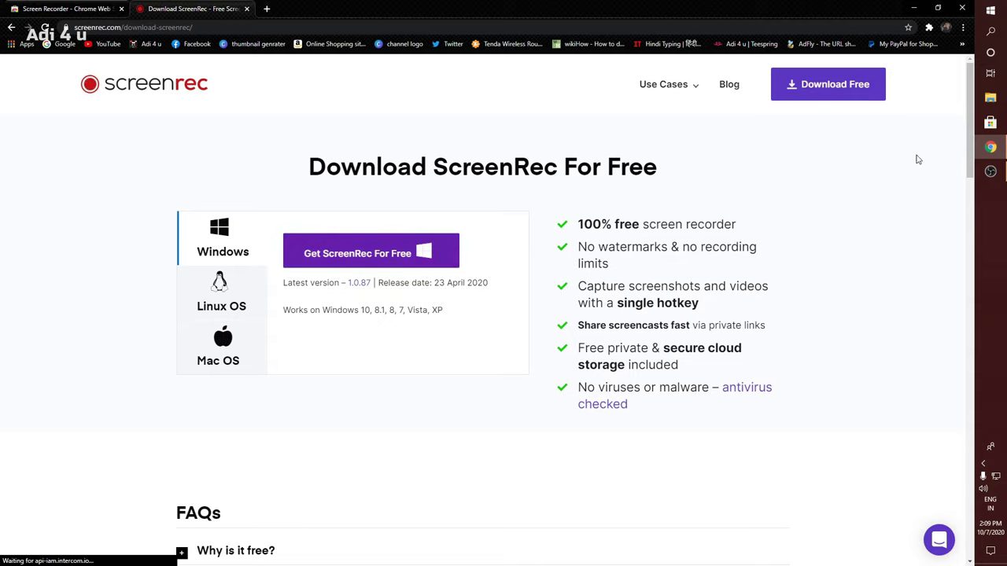
left_click(913, 7)
- Find the installed ScreenRec app through Windows search using "scr" and launch it
left_click(990, 31)
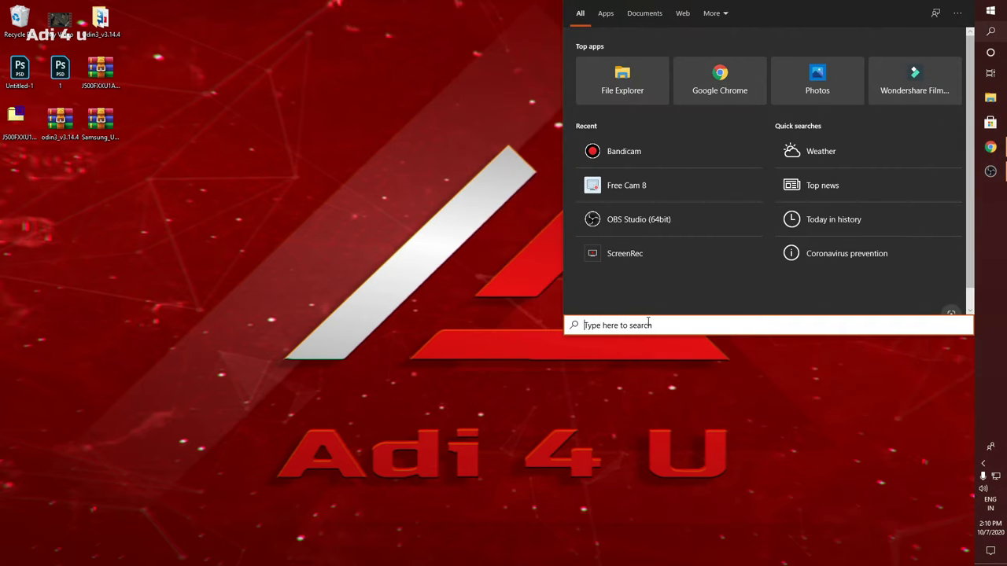
type("scr")
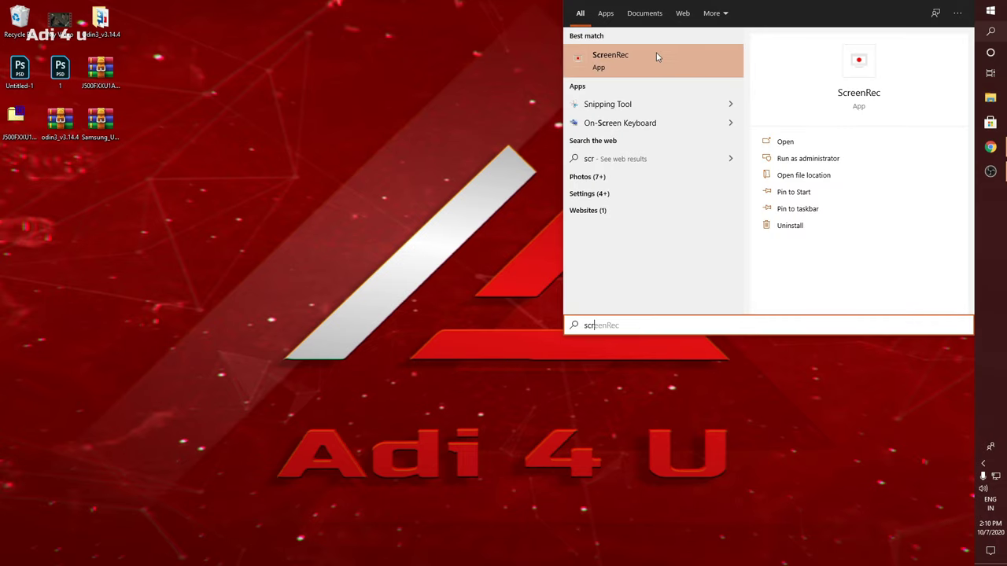
left_click(645, 53)
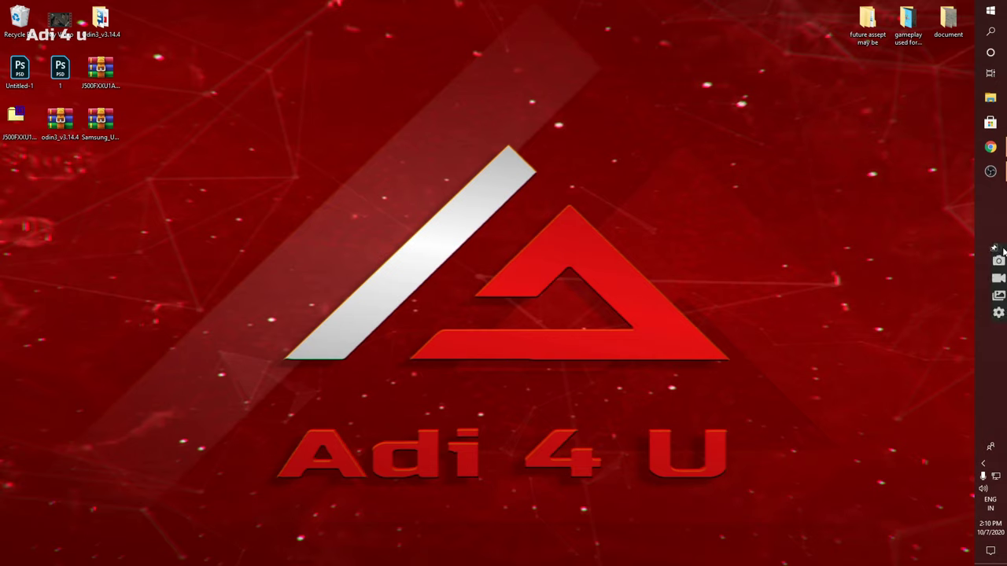
- Review the ScreenRec settings from its floating toolbar on the desktop, and dock the toolbar back at the screen edge
left_click_drag(1001, 250, 540, 140)
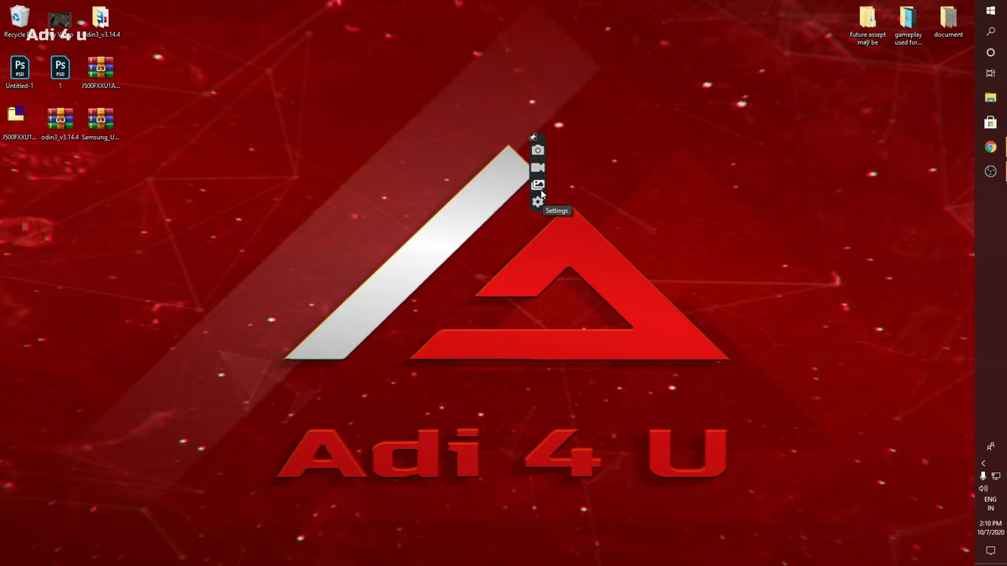
left_click_drag(534, 139, 745, 155)
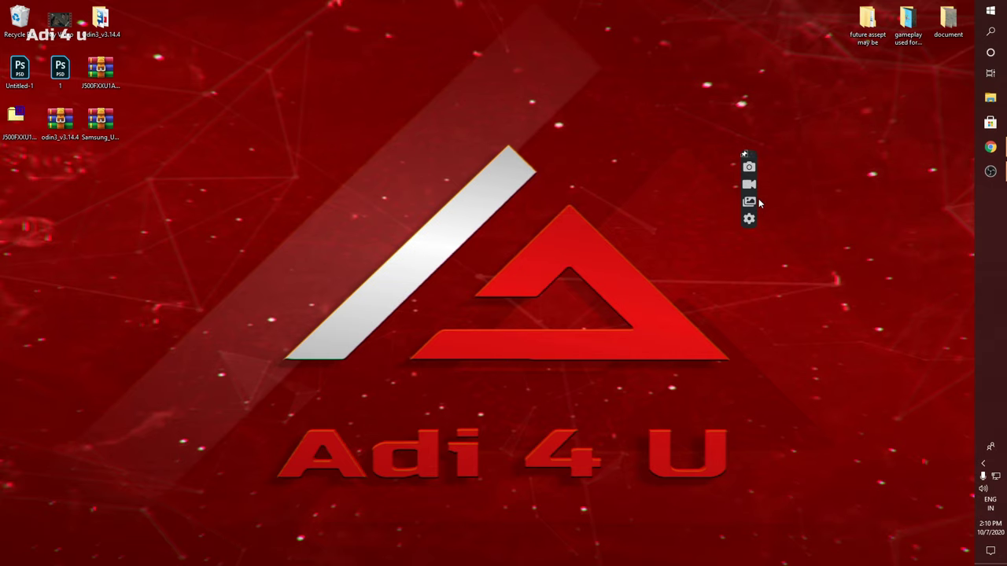
left_click(749, 219)
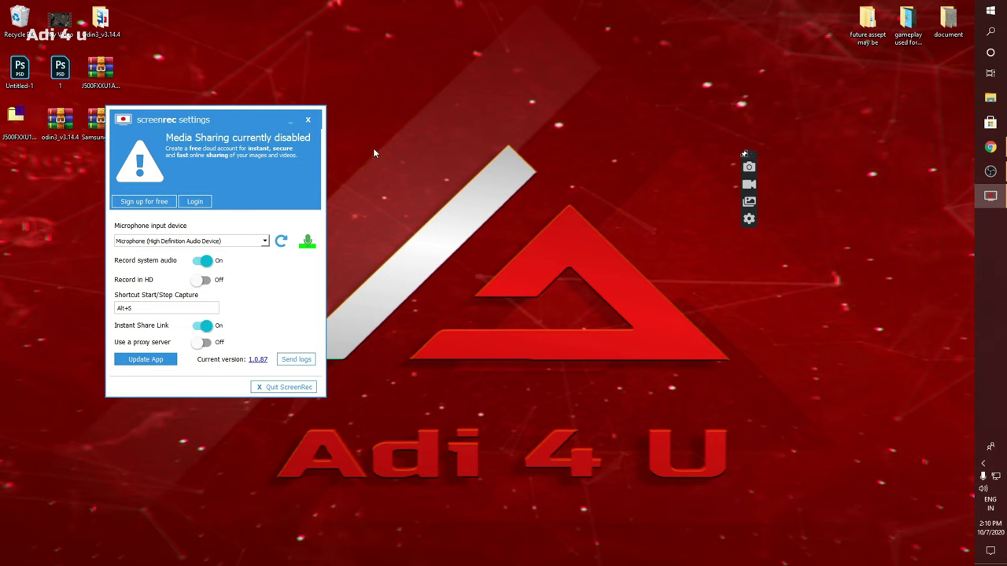
left_click(307, 121)
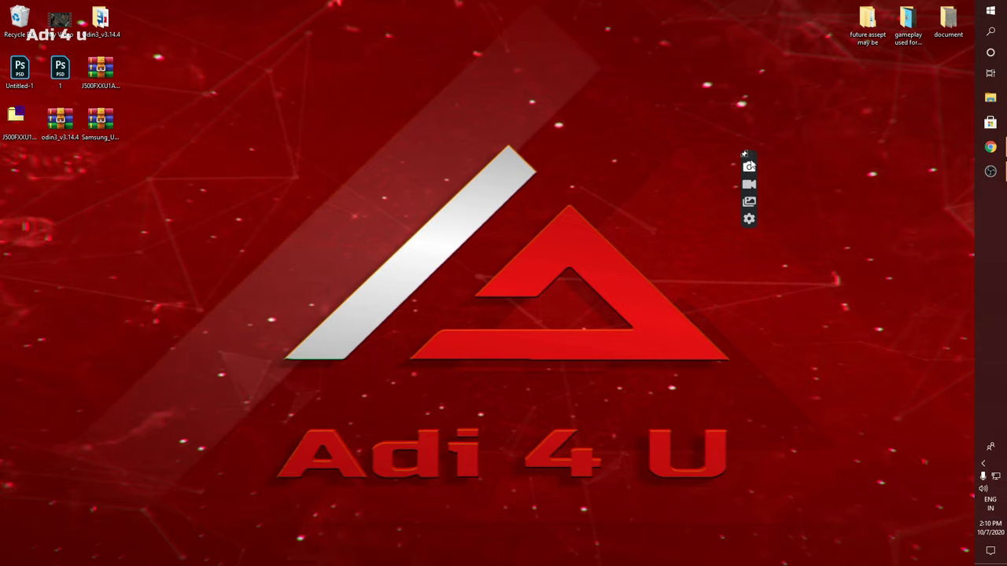
left_click_drag(746, 155, 988, 203)
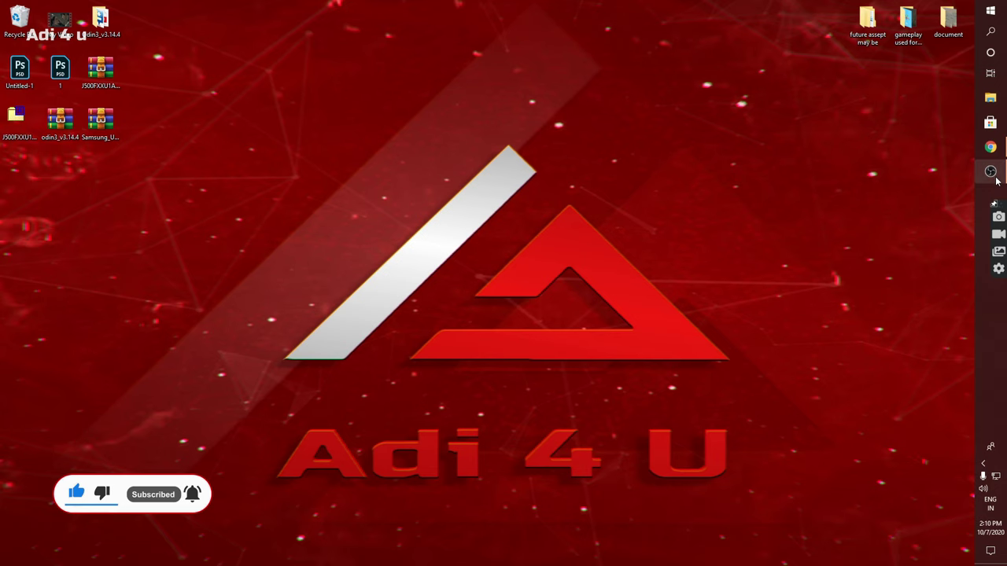
- Switch to OBS Studio to display its main window over the desktop
left_click(991, 172)
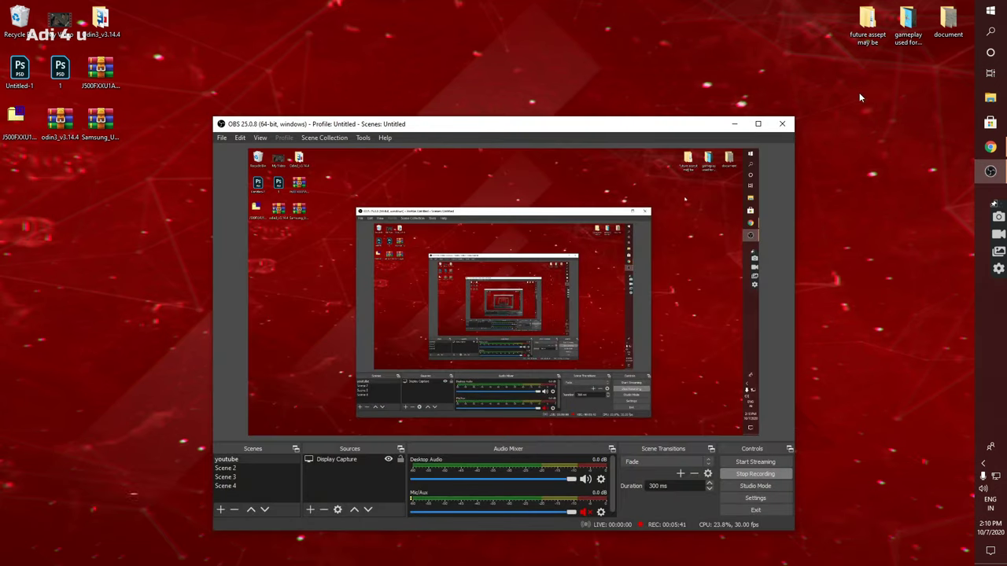
left_click_drag(846, 89, 183, 558)
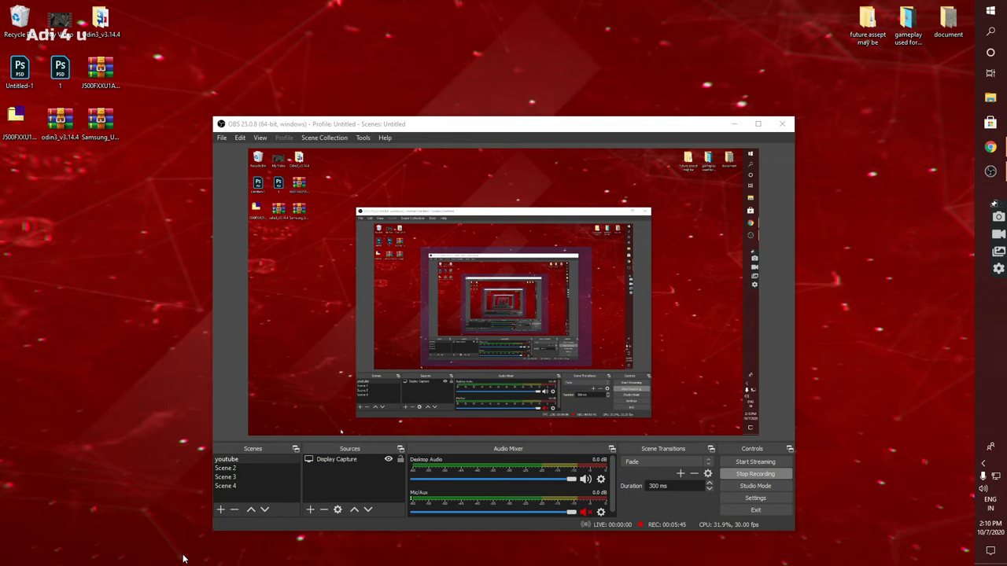